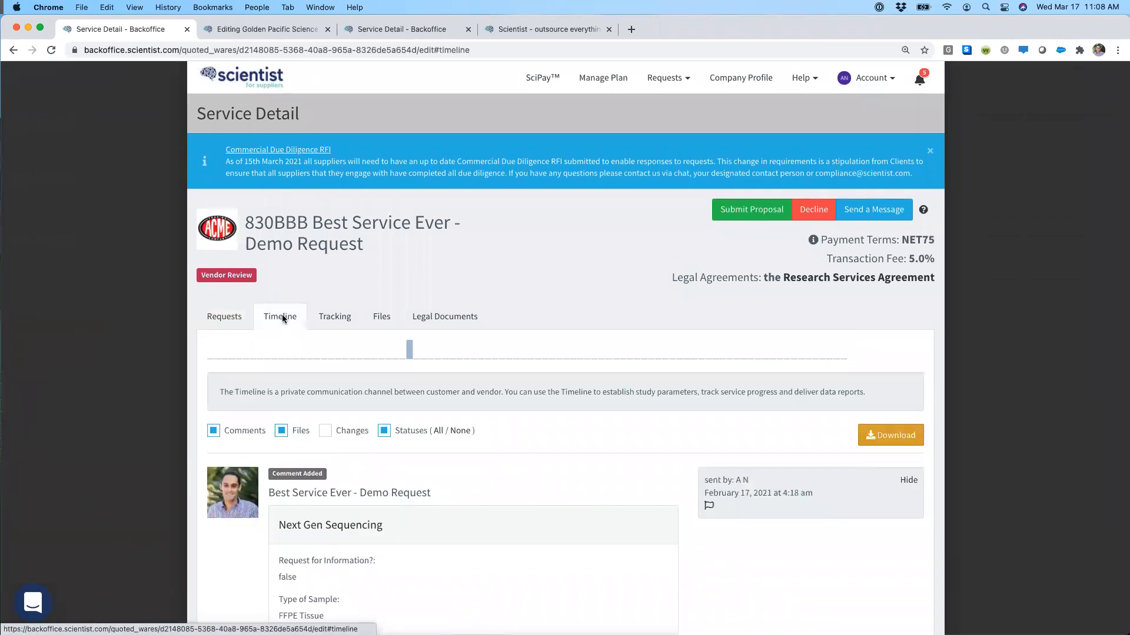
Step: Look through the demo request's timeline comments and start a new proposal for it
scroll(282, 317, "down", 5)
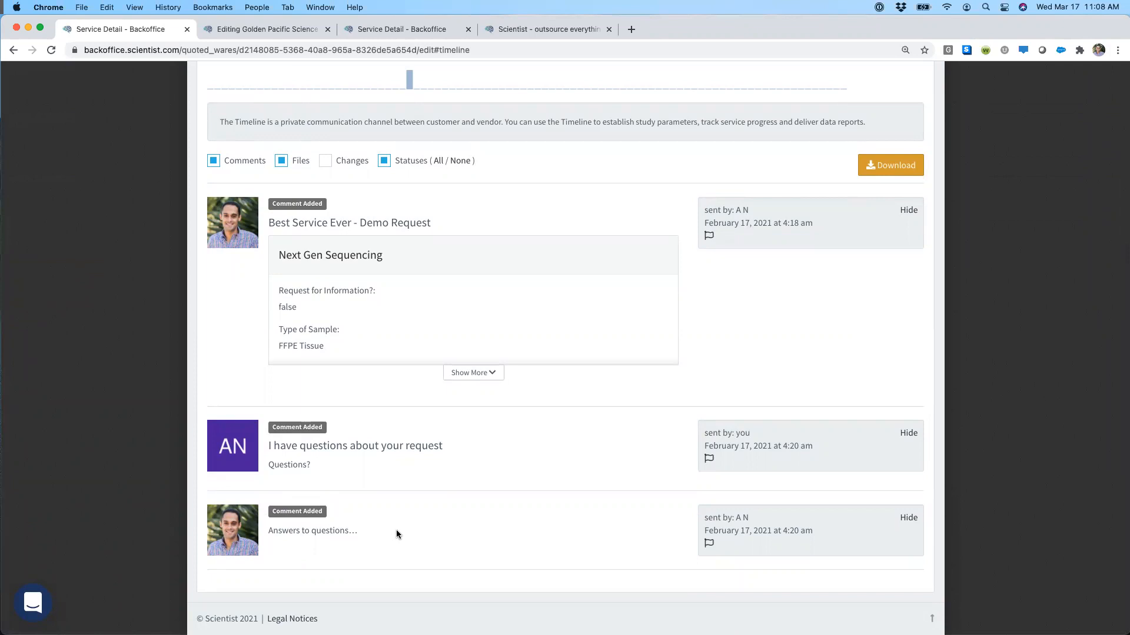
scroll(605, 560, "up", 5)
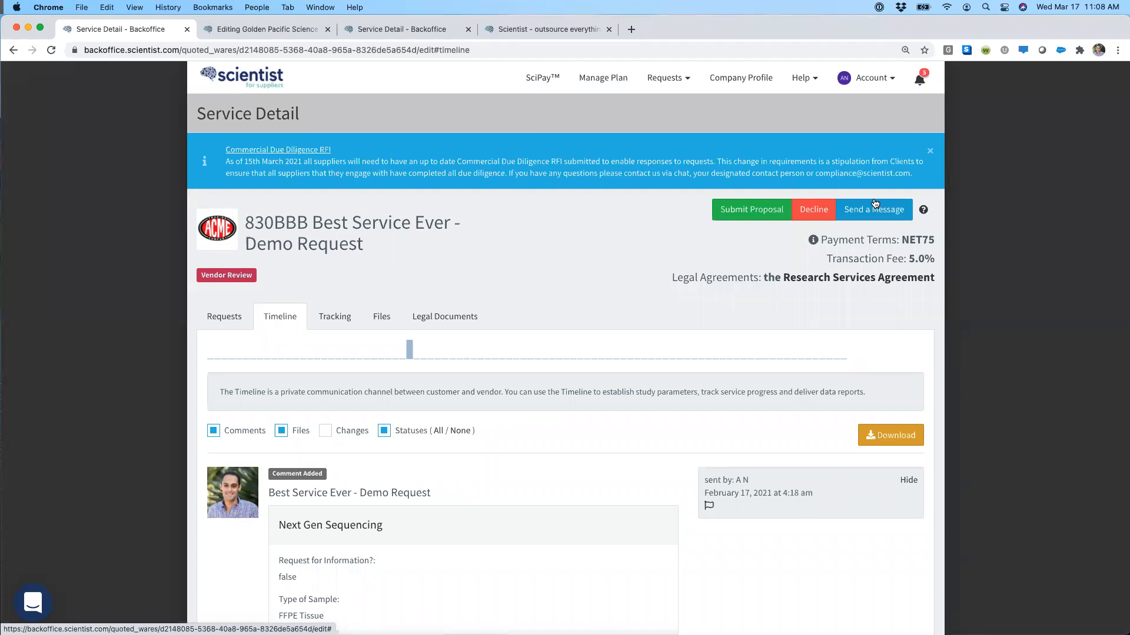
left_click(749, 209)
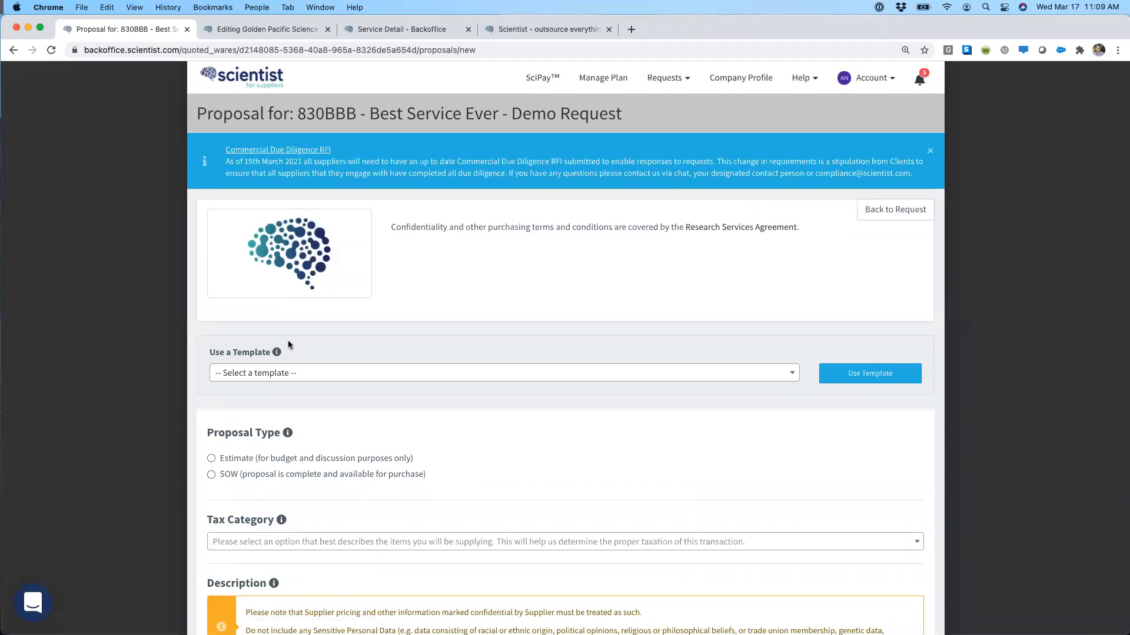
Step: Set the proposal type to SOW and the tax category to Provision of a Service
scroll(283, 344, "down", 5)
scroll(285, 347, "down", 1)
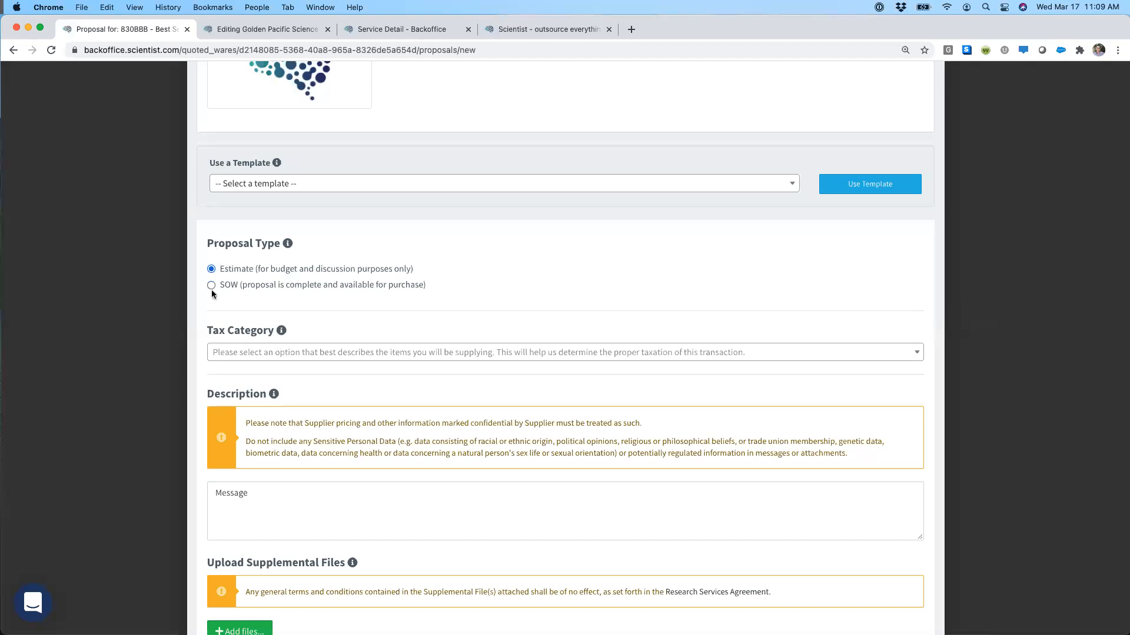
left_click(212, 285)
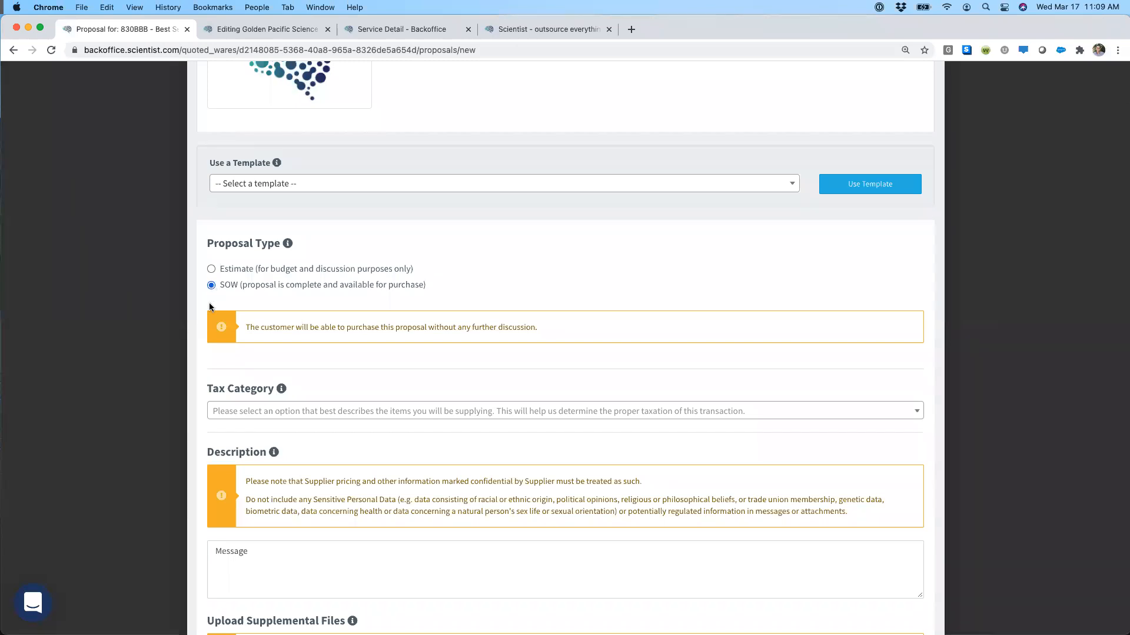
scroll(271, 303, "down", 3)
left_click(275, 300)
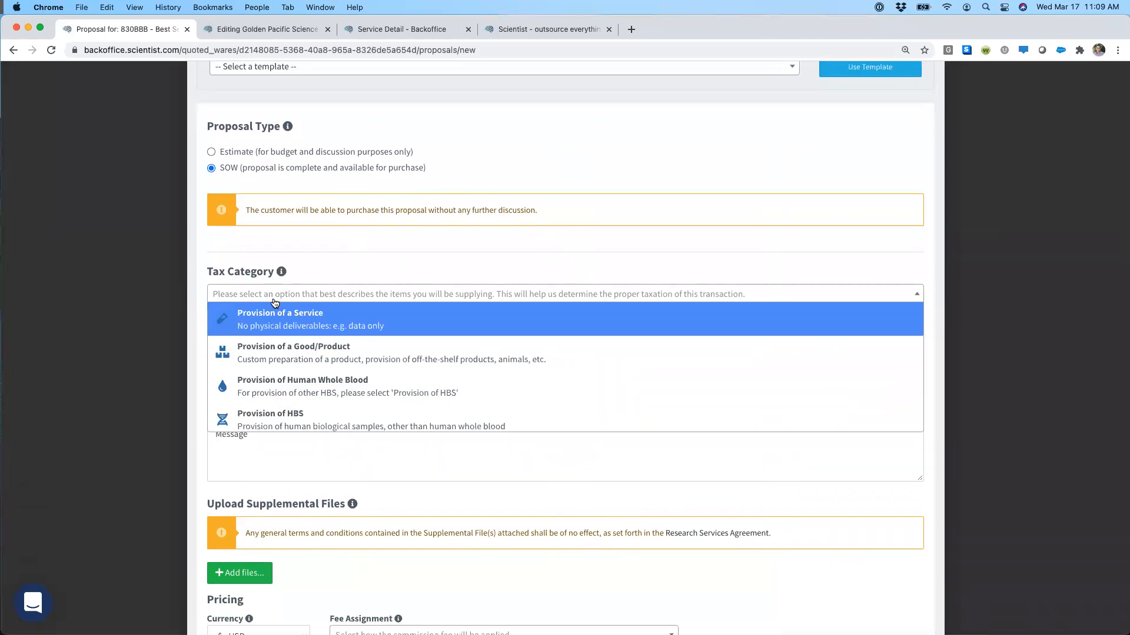
left_click(273, 314)
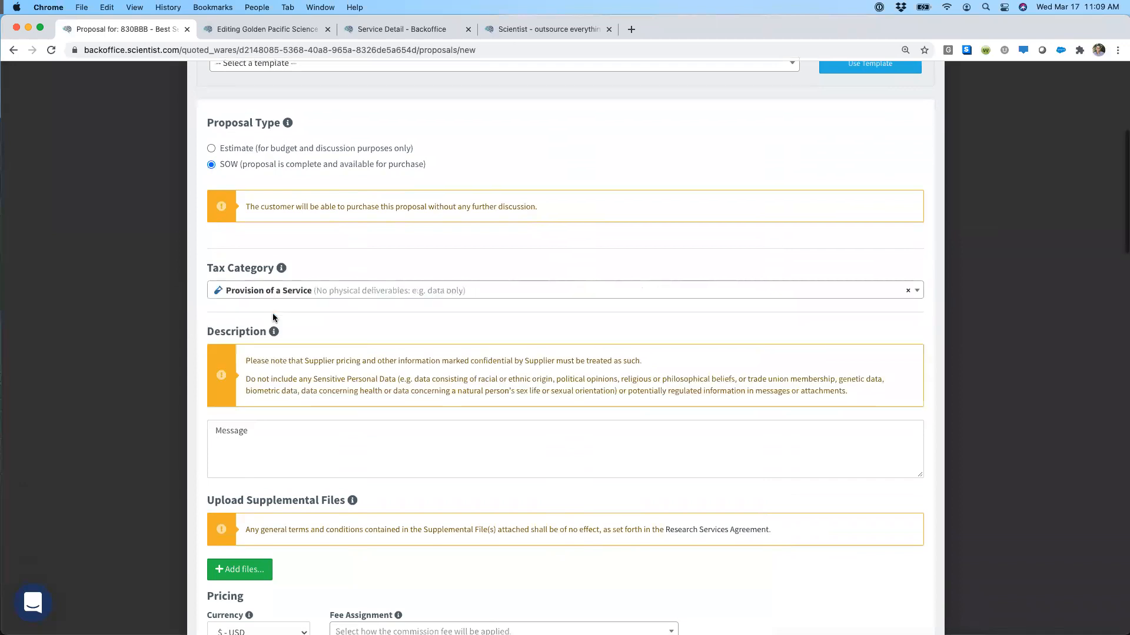
Step: Enter "notes..." as the proposal's description message
scroll(273, 318, "down", 3)
left_click(274, 300)
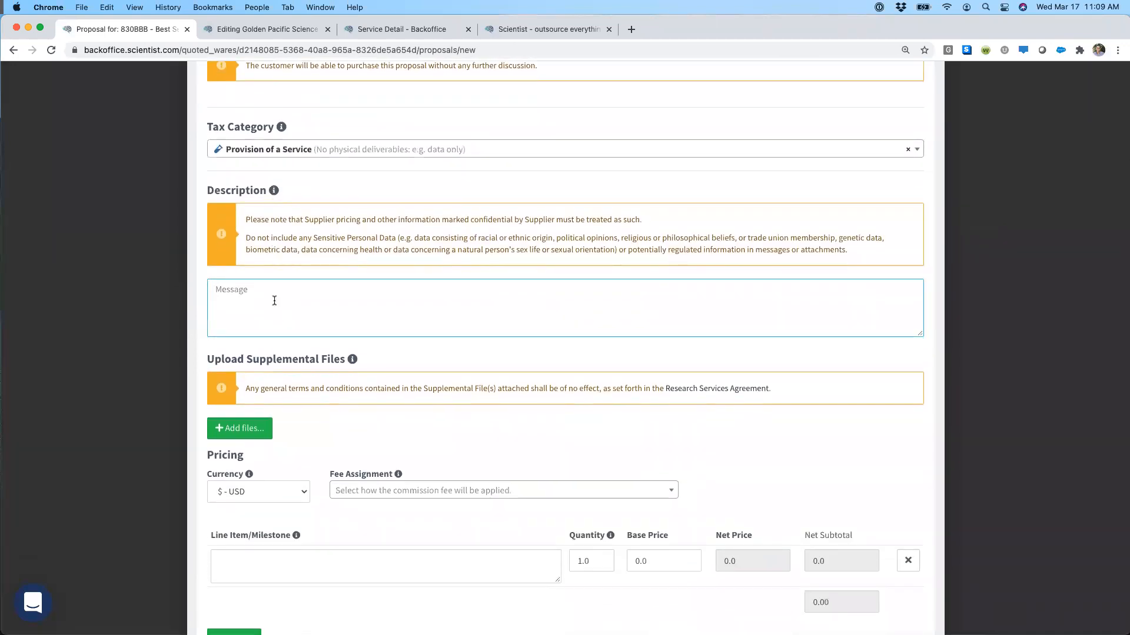
type("notes...")
scroll(250, 335, "down", 3)
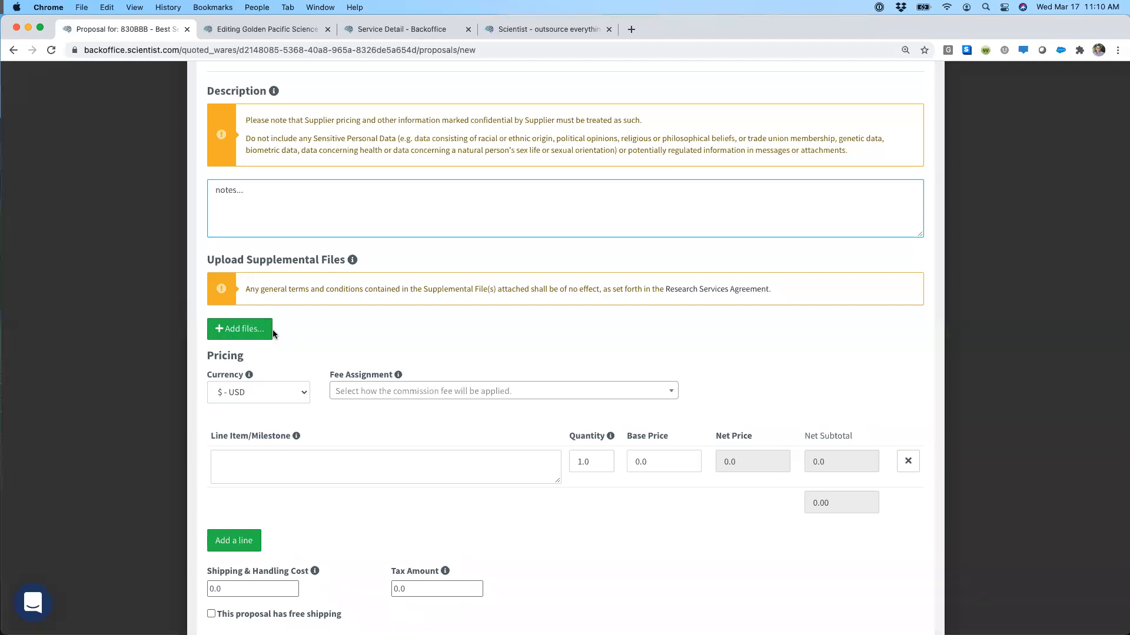
left_click(320, 347)
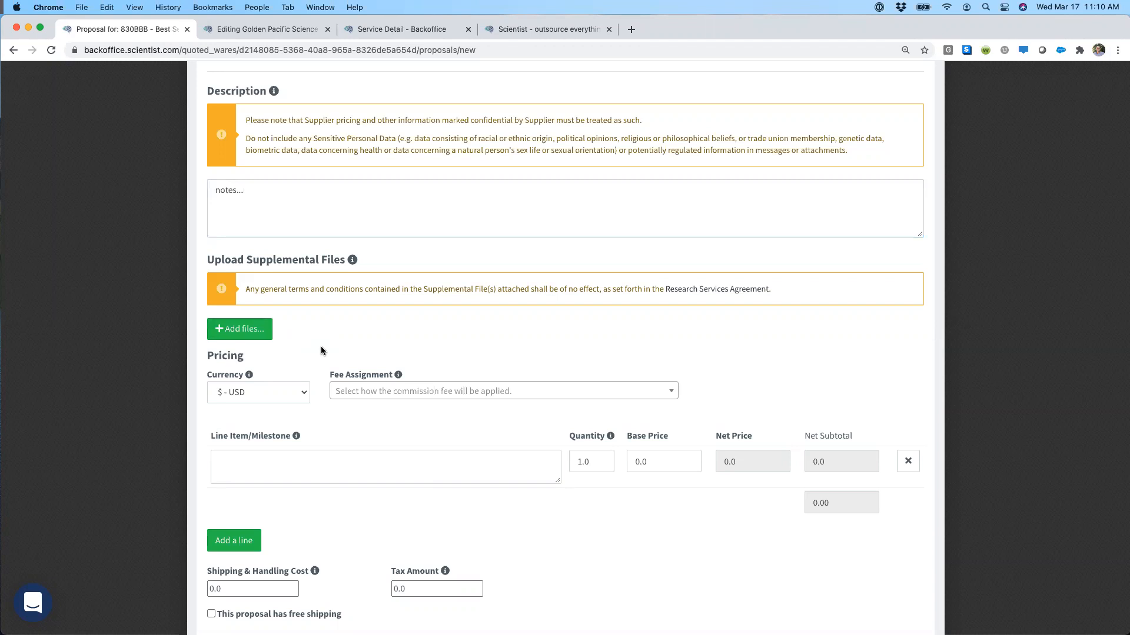
Step: Check the currency choices, keep $ - USD, and set the fee assignment to Customer Pays
scroll(321, 351, "down", 5)
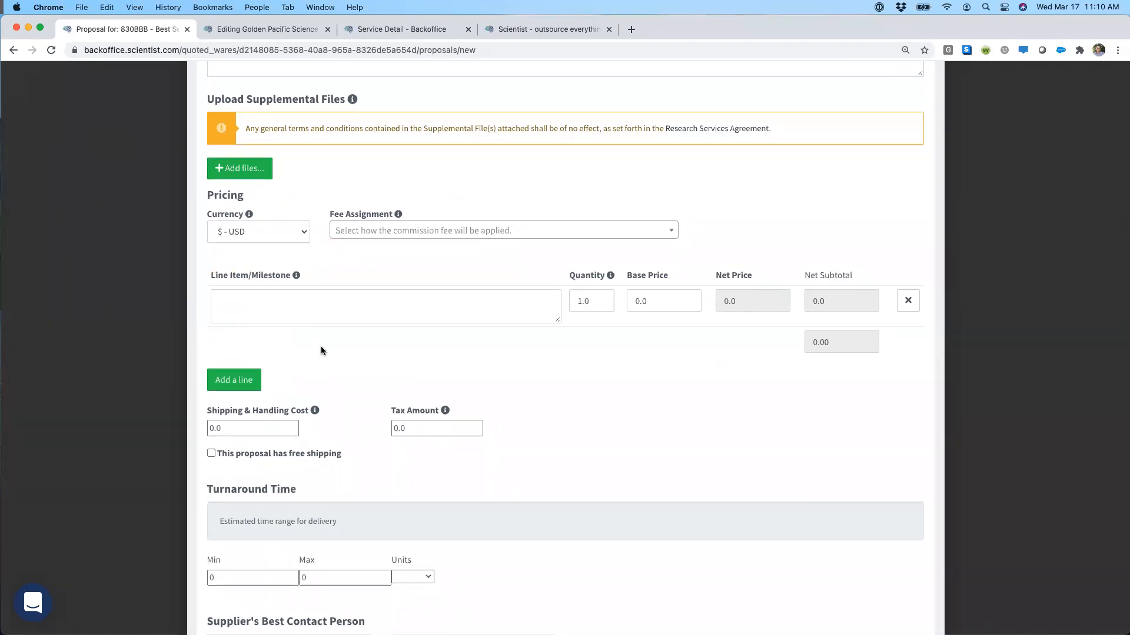
left_click(304, 236)
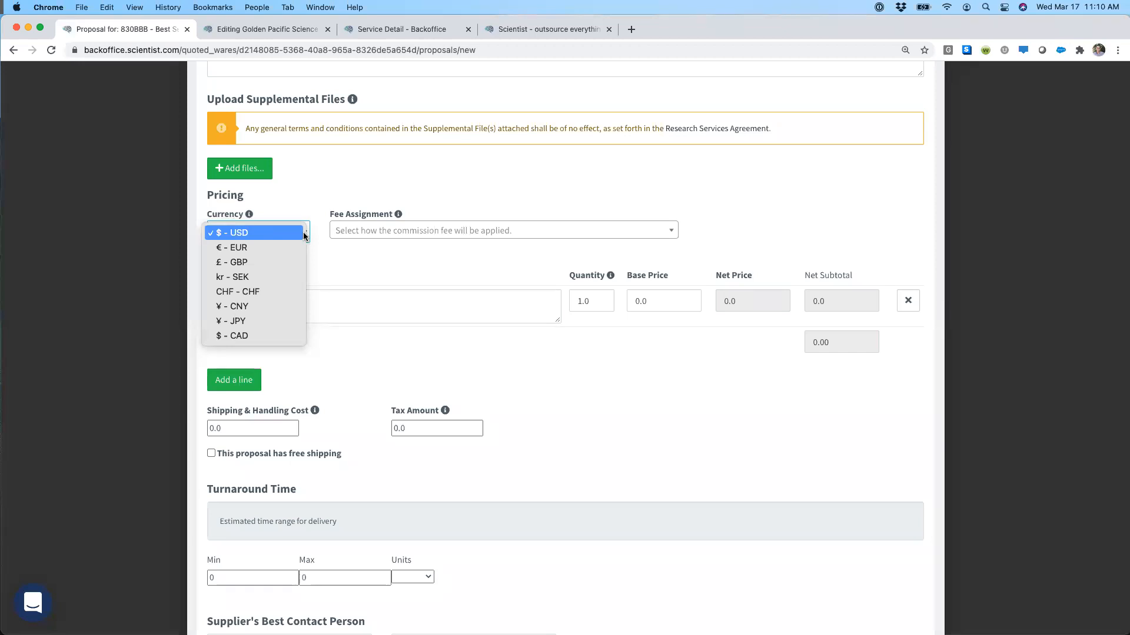
left_click(304, 236)
left_click(357, 234)
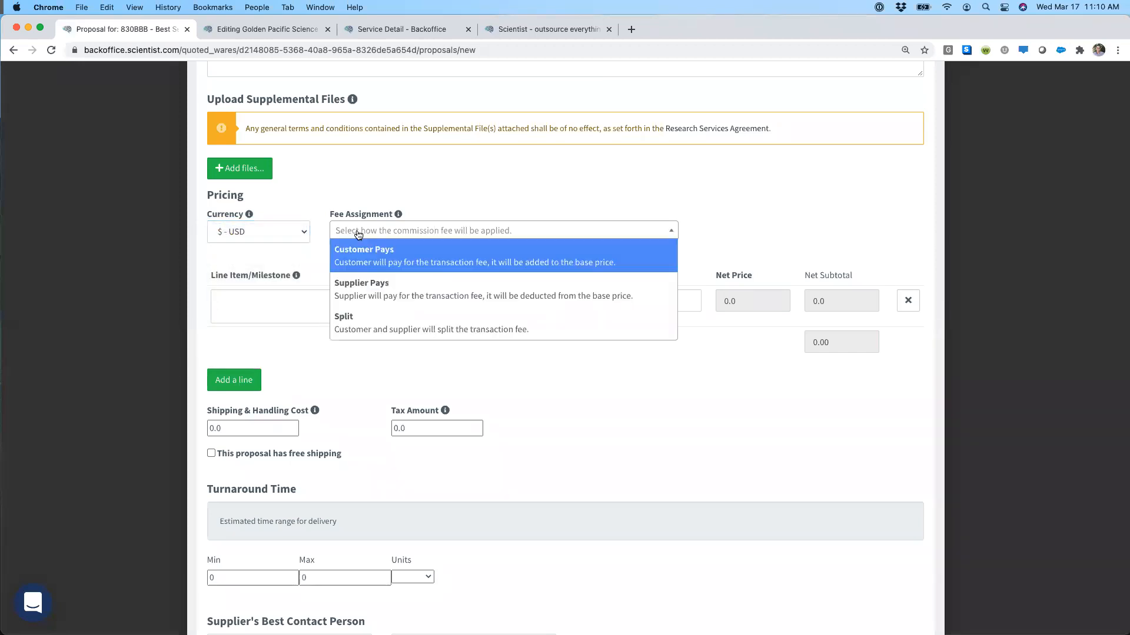
left_click(372, 258)
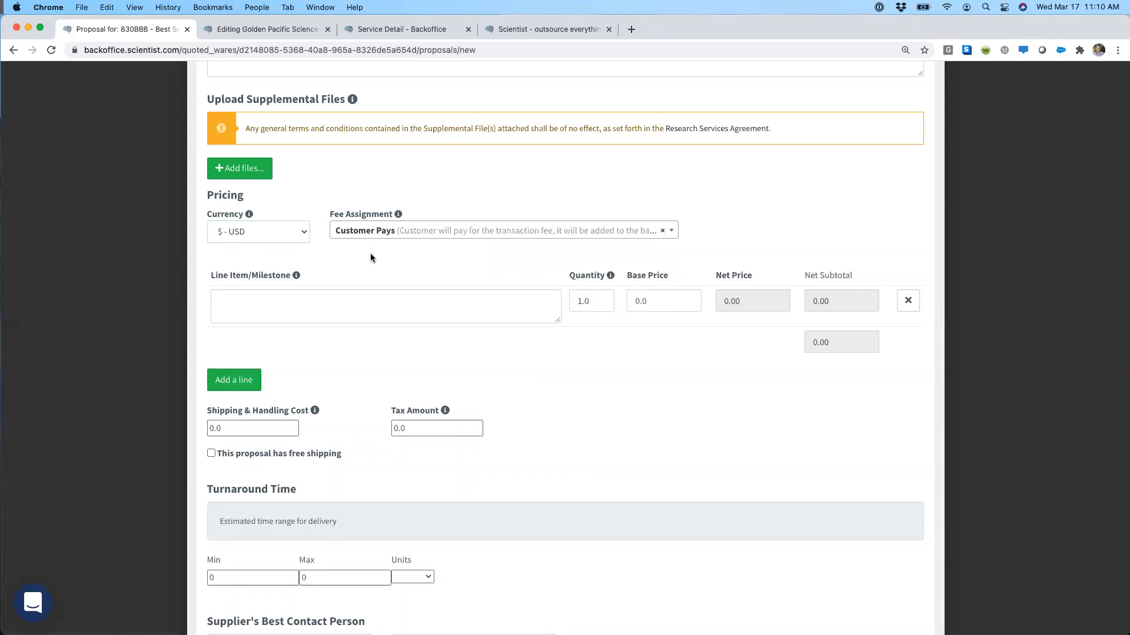
Step: Add two more line items to the pricing table
scroll(370, 253, "down", 1)
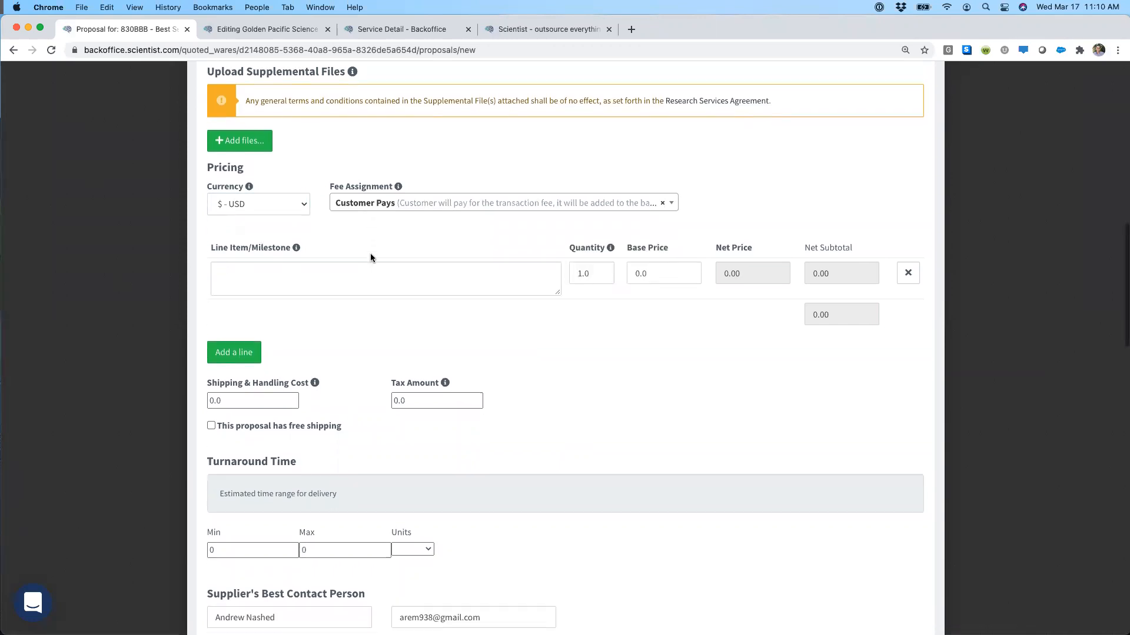
left_click(241, 347)
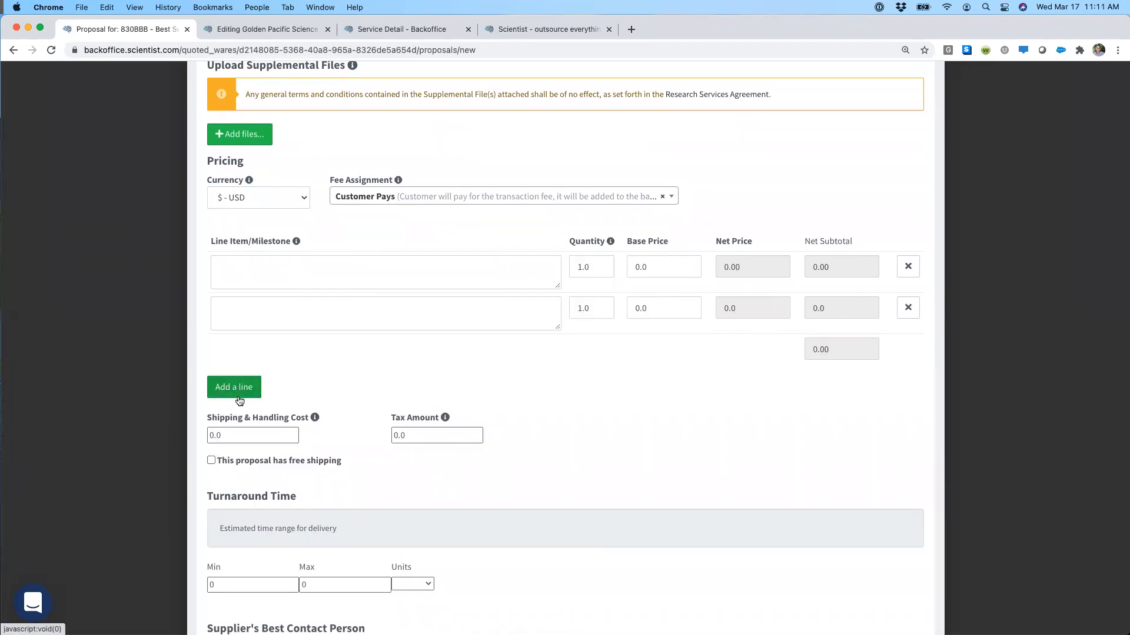
left_click(240, 388)
Step: Name the three pricing line items Milestone 1, Milestone 2 and Milestone 3
left_click(253, 283)
type("Misestone 2")
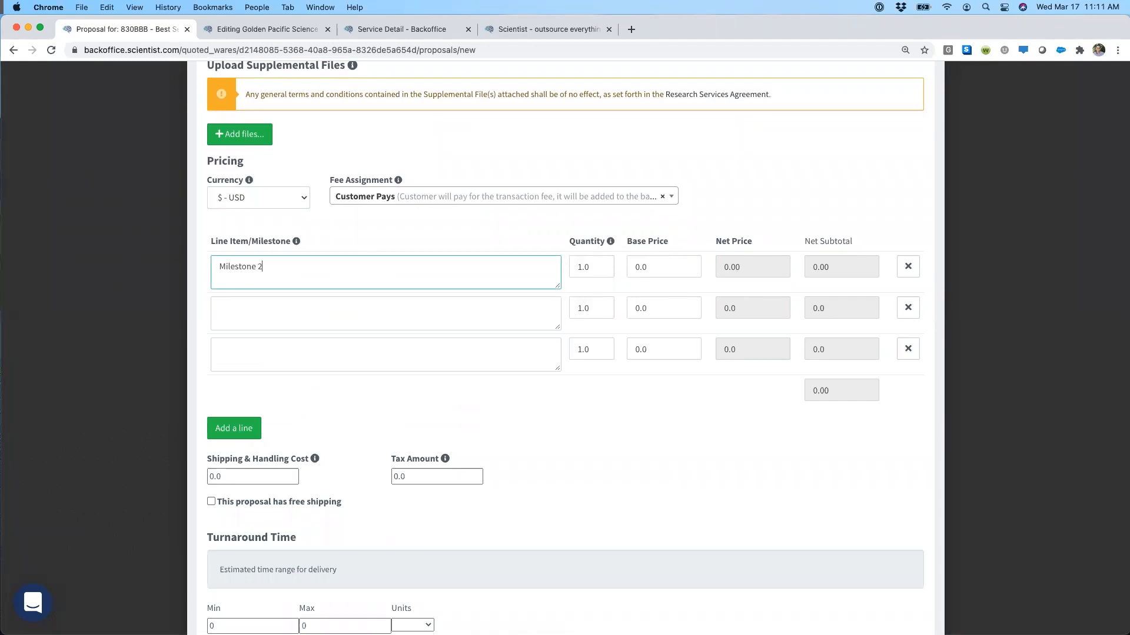
key("BackSpace")
type("1")
left_click(247, 307)
type("Milestone 2")
left_click(242, 358)
type("Miles")
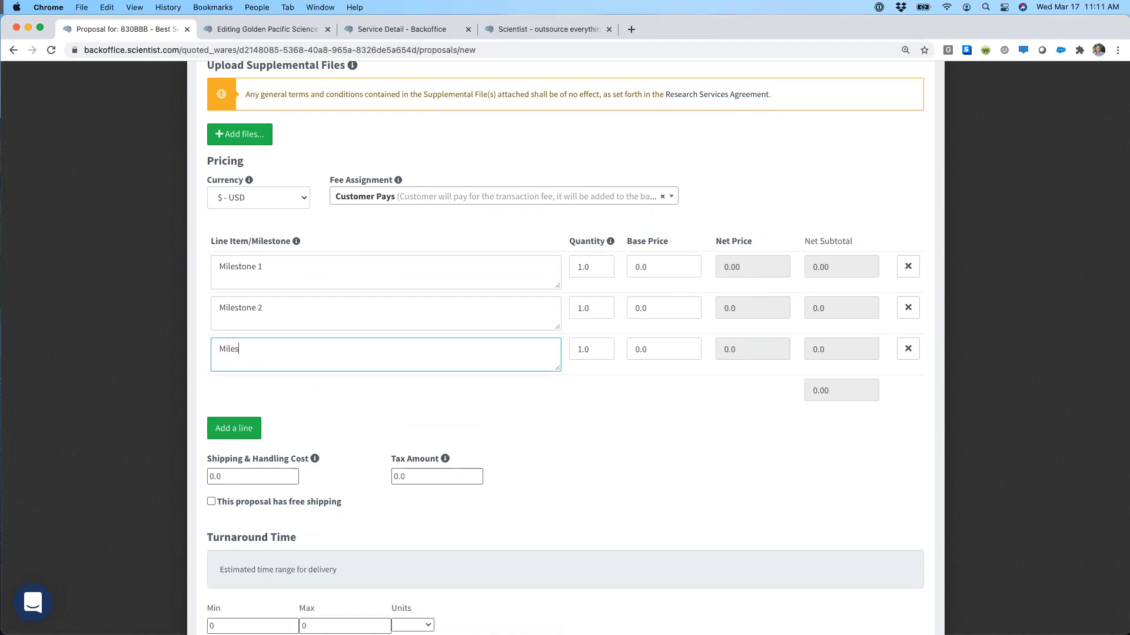
type("tone 3")
Step: Set the base price of each of the three milestones to 1000
double_click(592, 267)
key("Tab")
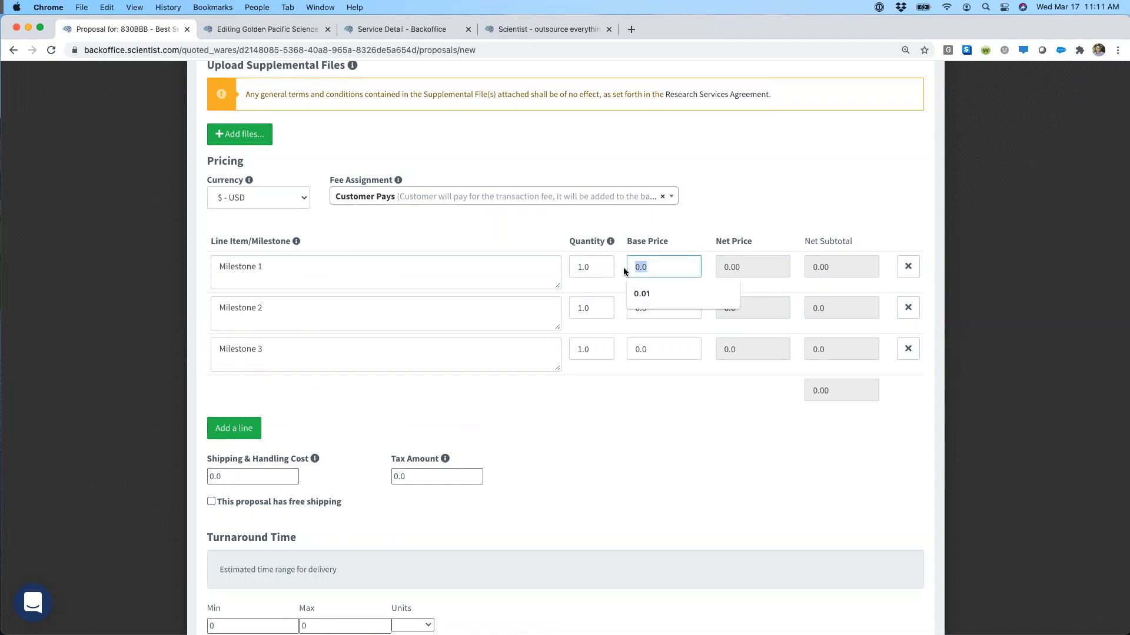
type("1000")
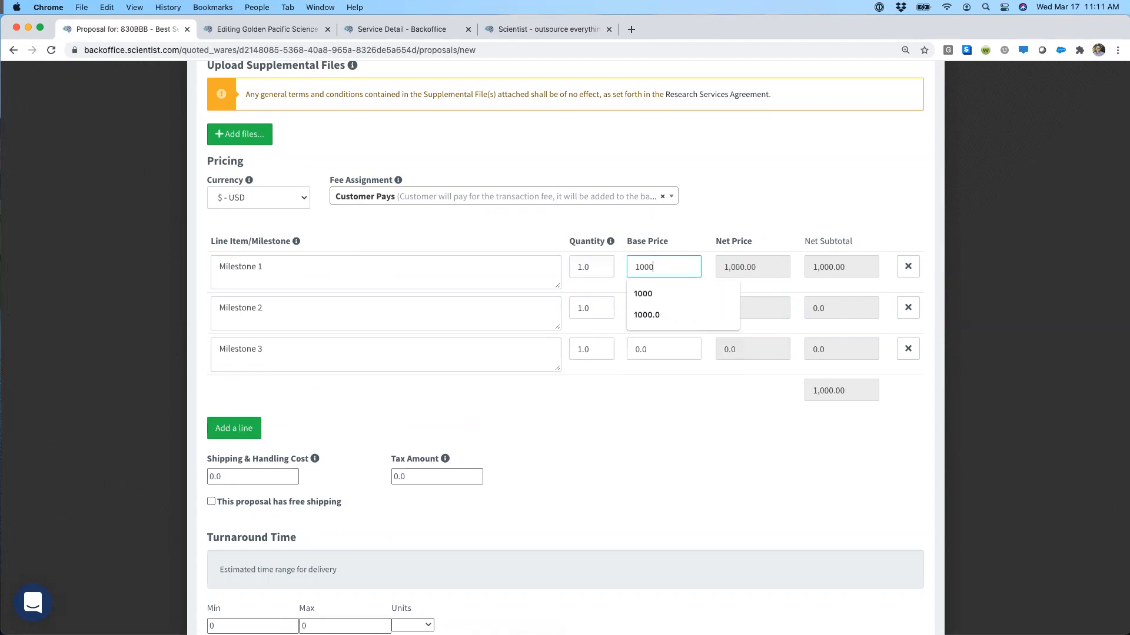
left_click(634, 305)
type("1000")
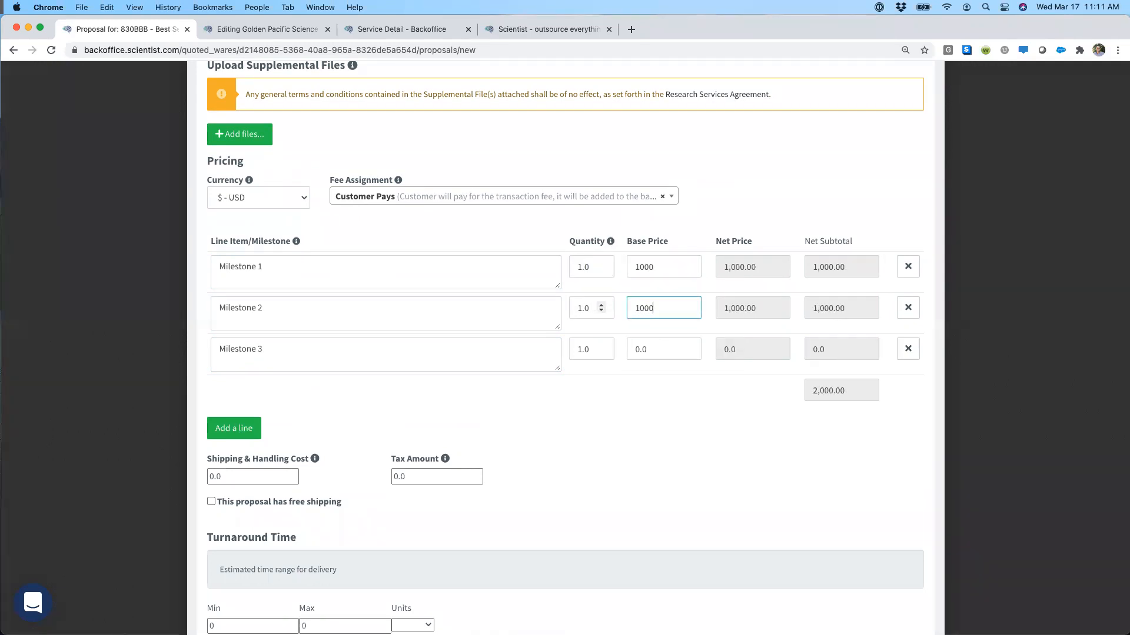
left_click(655, 346)
type("1000")
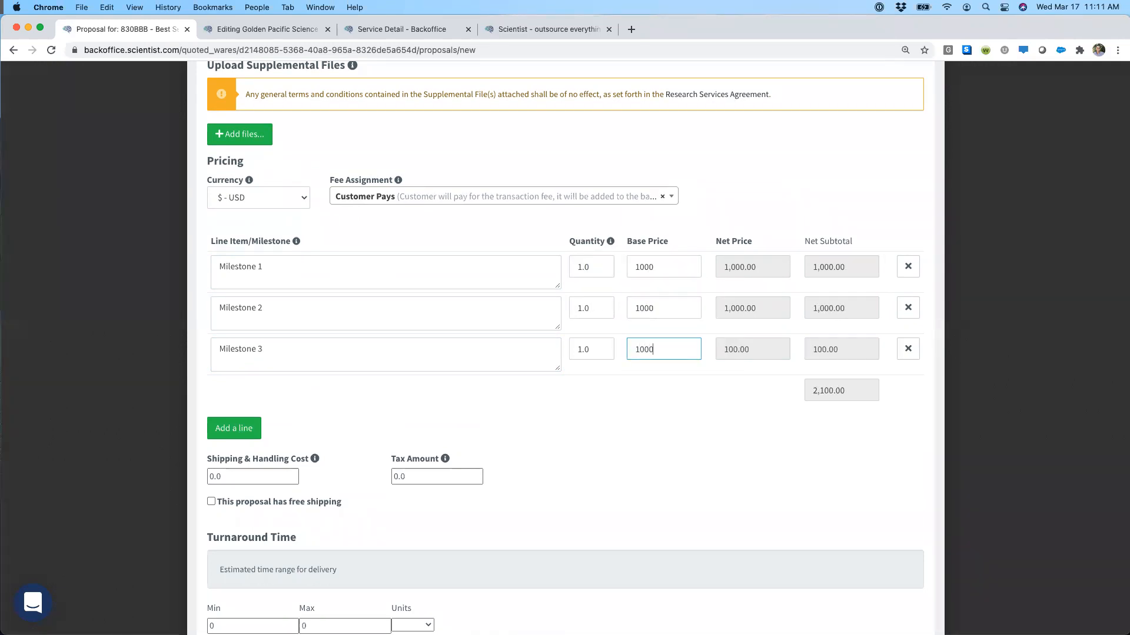
left_click(605, 393)
Step: Try Supplier Pays as the fee assignment, and settle on Split between customer and supplier
left_click(529, 196)
left_click(467, 257)
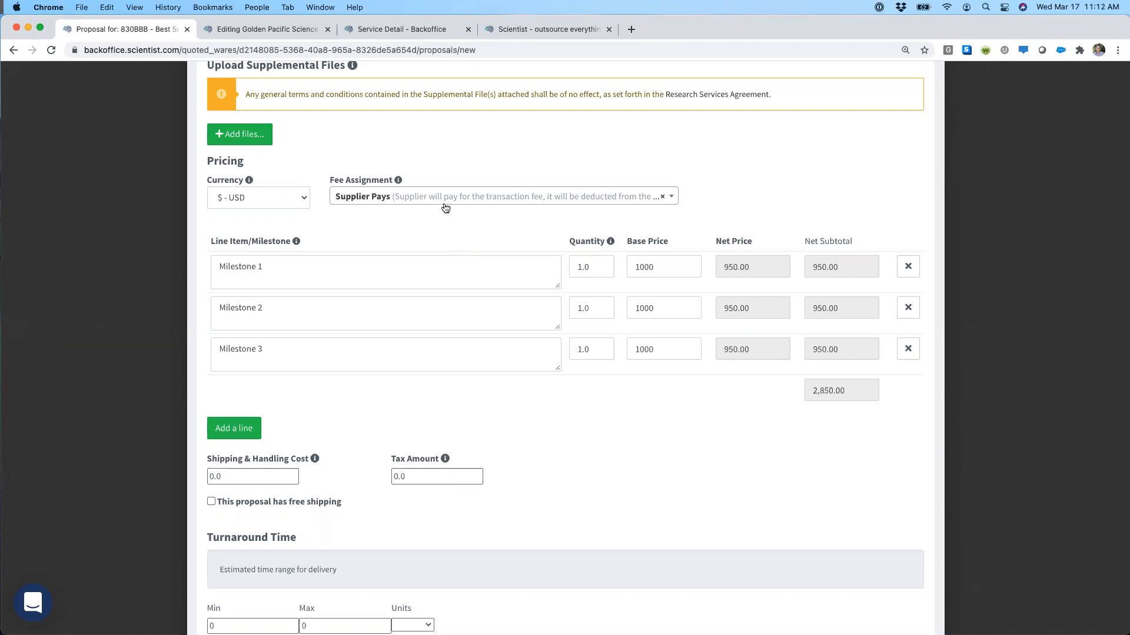
left_click(445, 201)
left_click(451, 279)
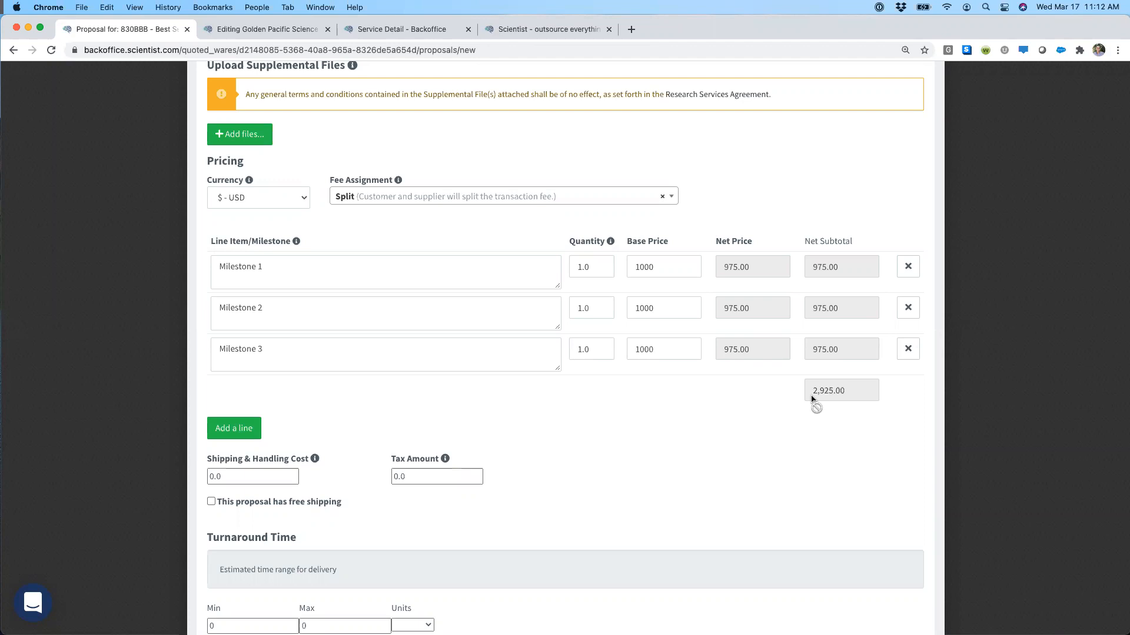
Step: Set both the shipping and handling cost and the tax amount to 100
scroll(340, 369, "down", 5)
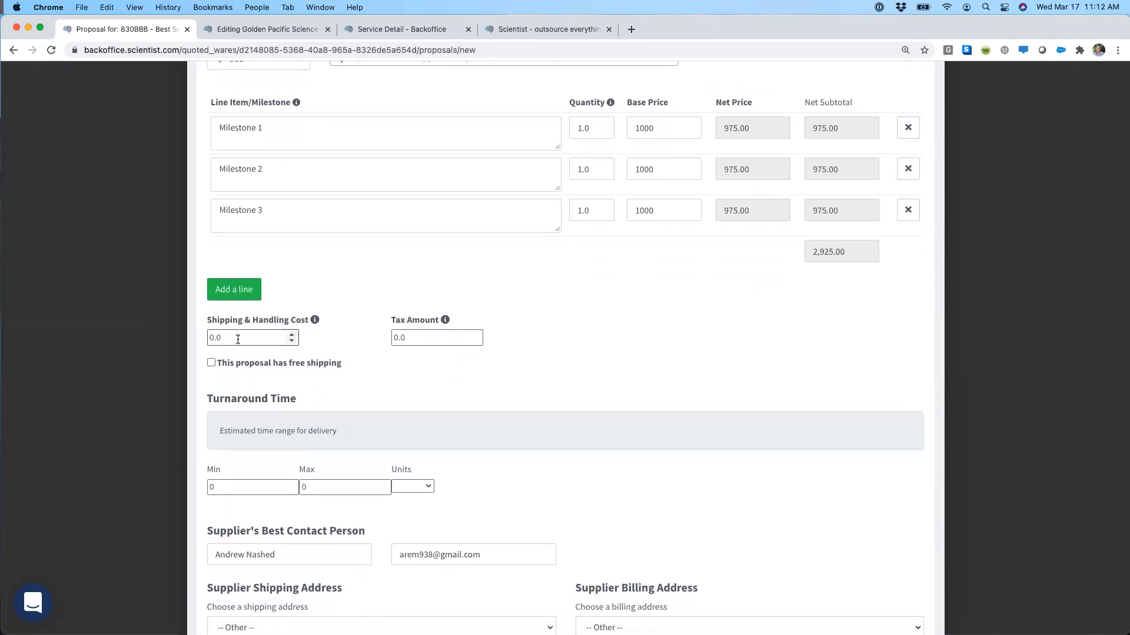
left_click_drag(237, 339, 202, 331)
type("100")
key("Tab")
type("100")
Step: Set the turnaround time to a minimum of 2 and a maximum of 3 weeks
scroll(322, 361, "down", 5)
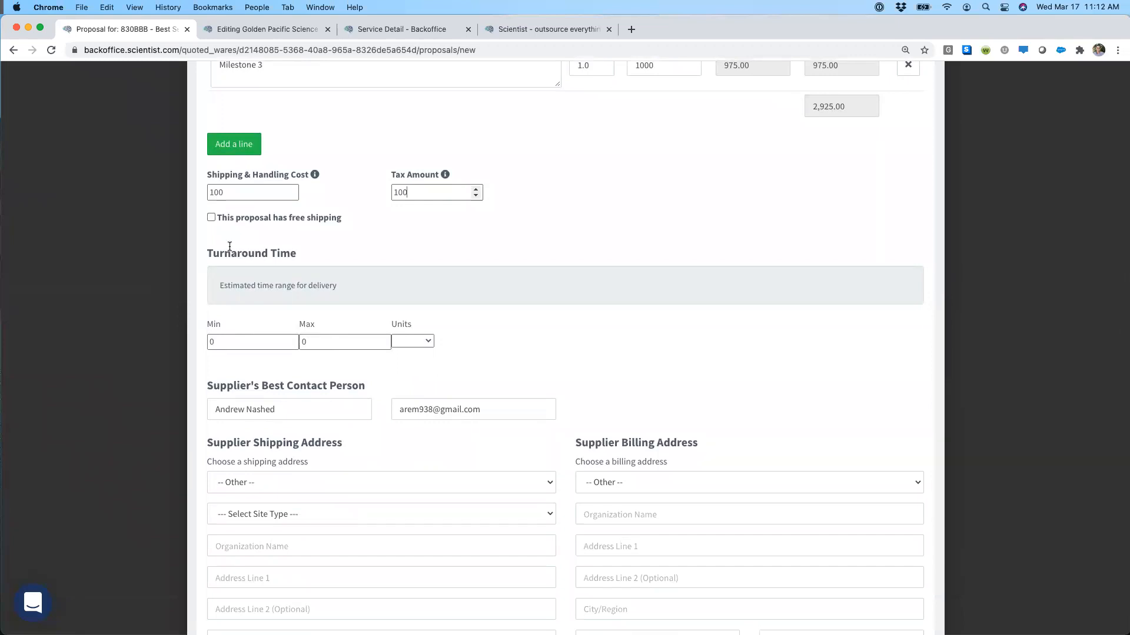
double_click(228, 337)
type("23")
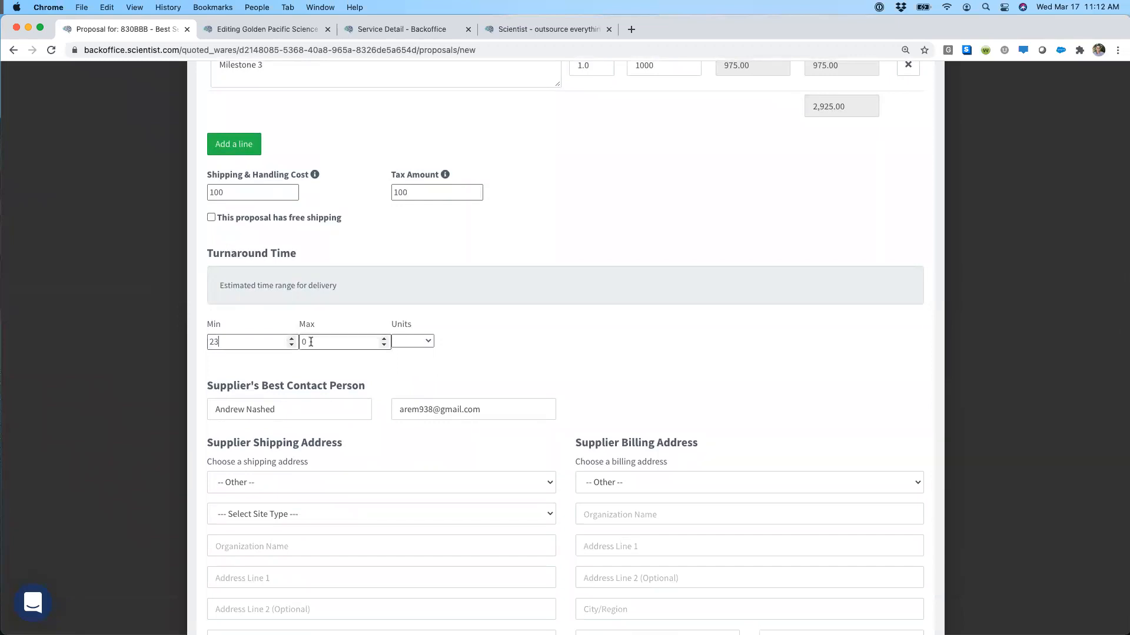
key("BackSpace")
key("Tab")
type("3")
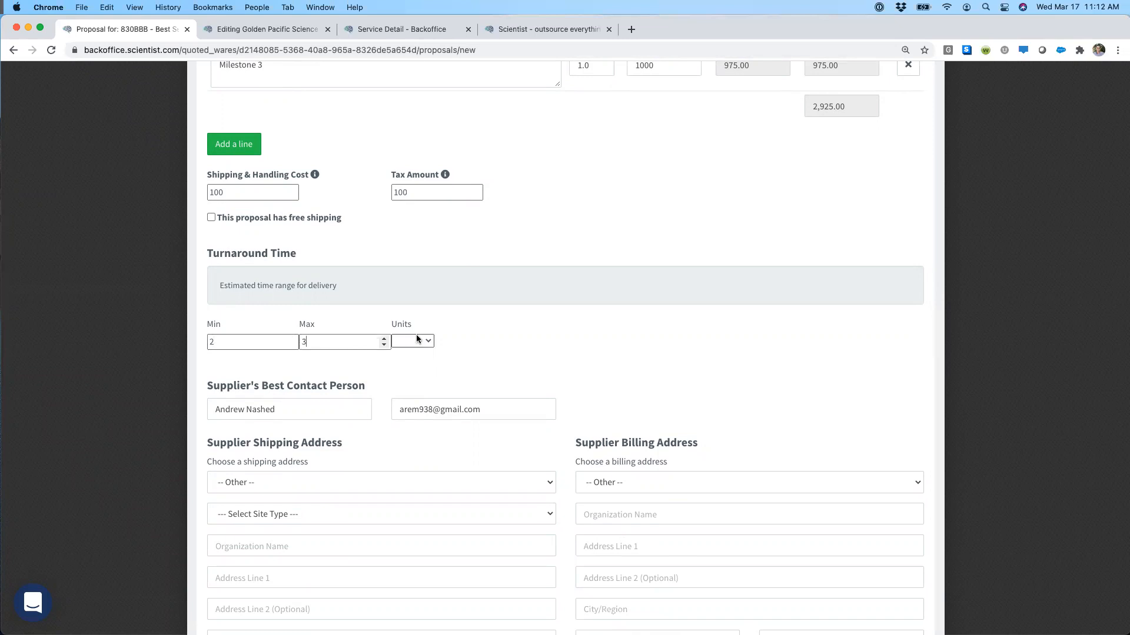
left_click(416, 339)
left_click(418, 383)
Step: Choose the saved Golden Pacific Sciences shipping address and the saved Scientist.com billing address for the supplier
scroll(451, 377, "down", 5)
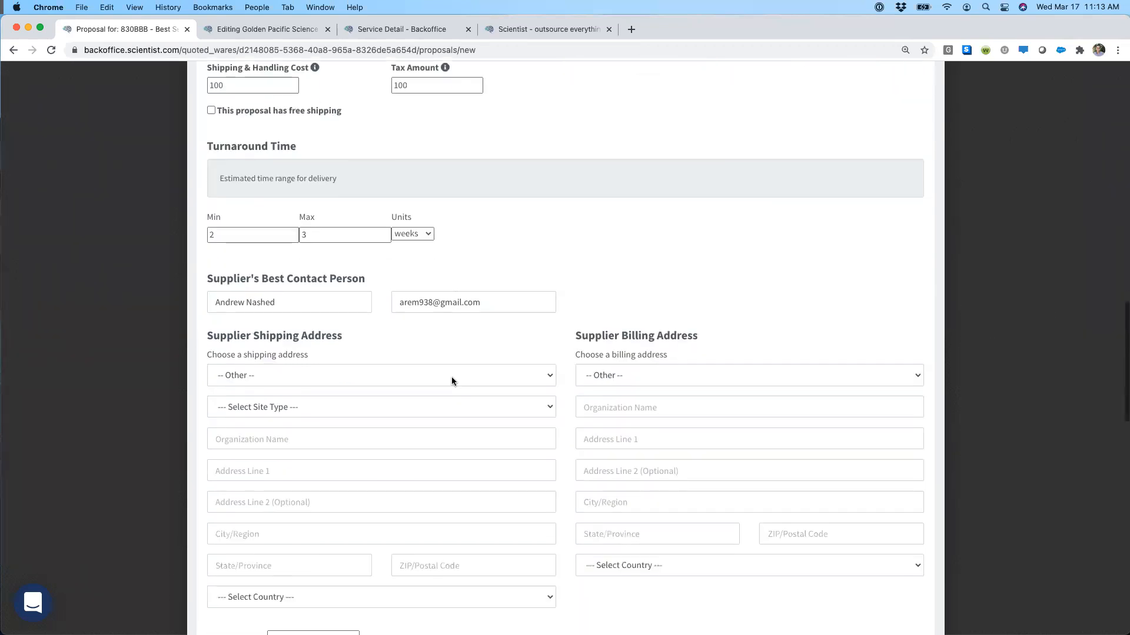
left_click(415, 266)
left_click(383, 280)
left_click(644, 272)
left_click(638, 283)
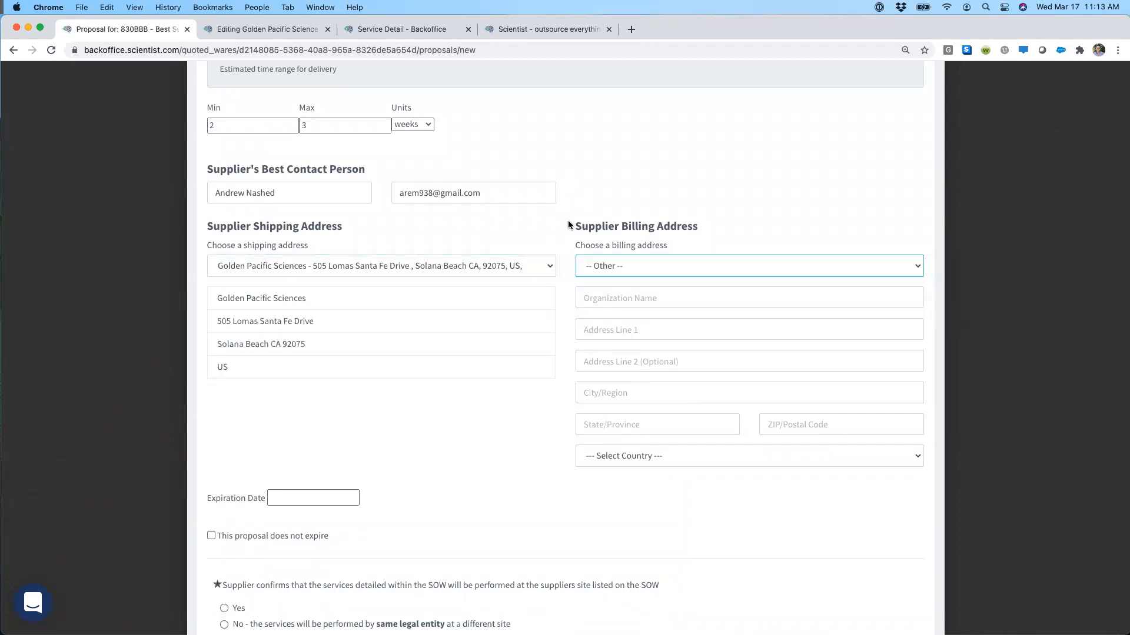
Step: Mark the proposal as not expiring and answer the confirmation about where the services will be performed
scroll(567, 238, "down", 2)
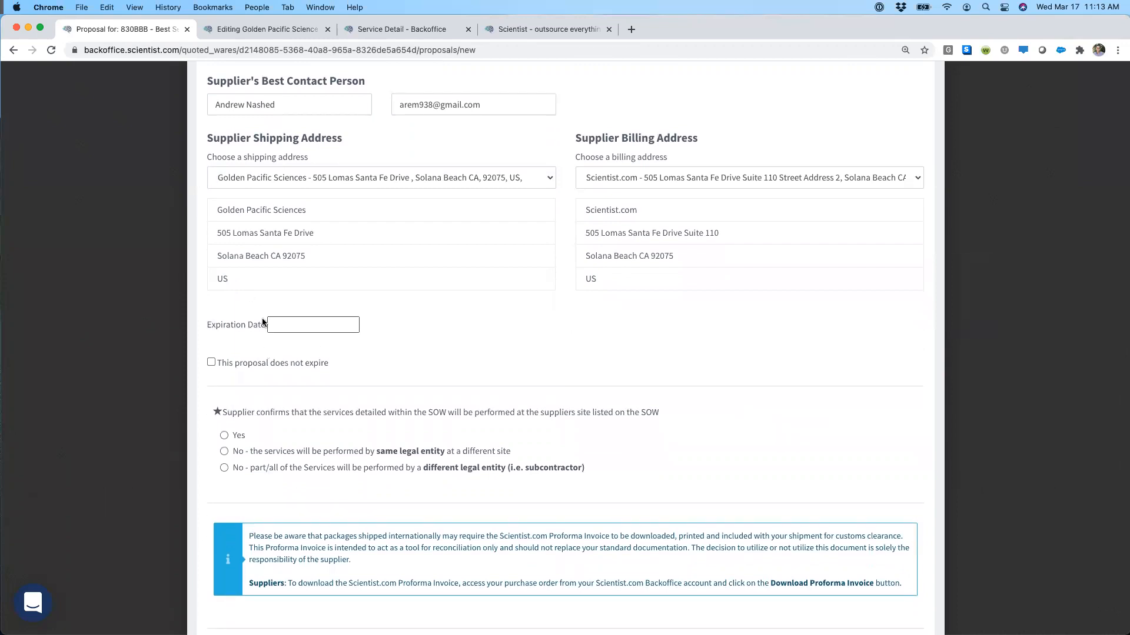
left_click(235, 362)
left_click(227, 408)
Step: Continue past the additional terms to the proposal's confirmation page and review its pricing, turnaround time and addresses
scroll(194, 390, "down", 10)
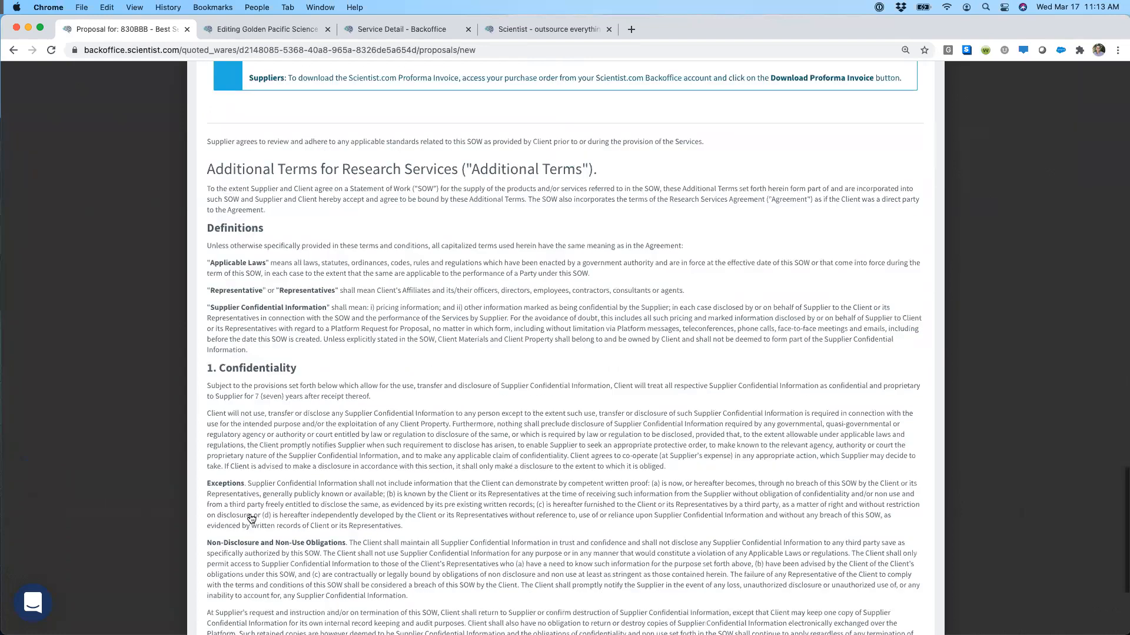
scroll(251, 519, "down", 4)
left_click(276, 569)
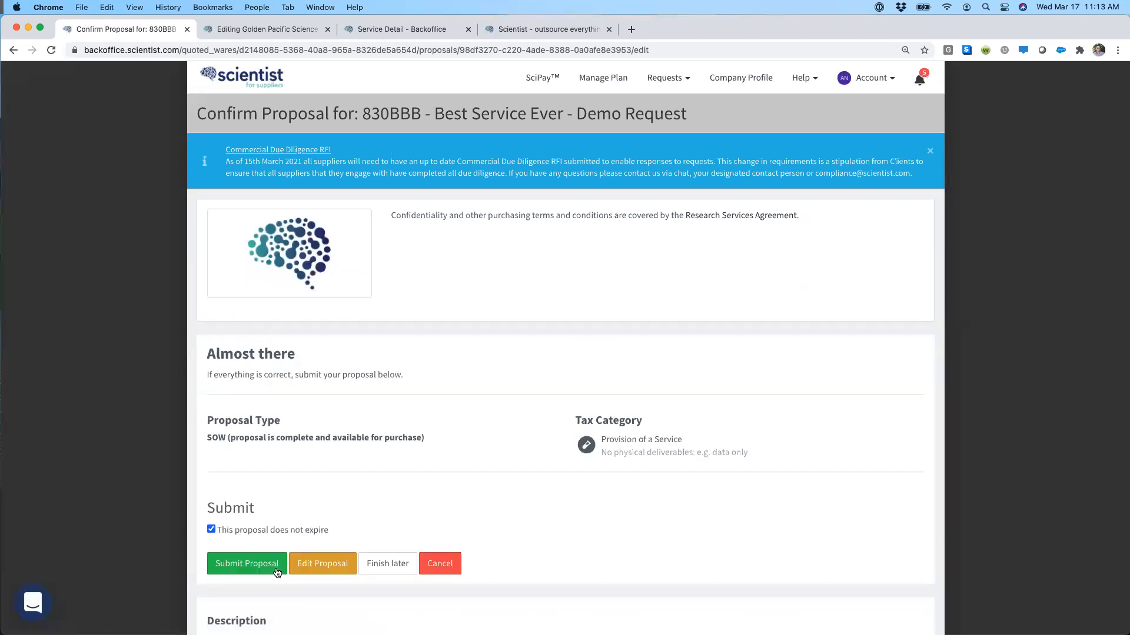
scroll(340, 501, "down", 7)
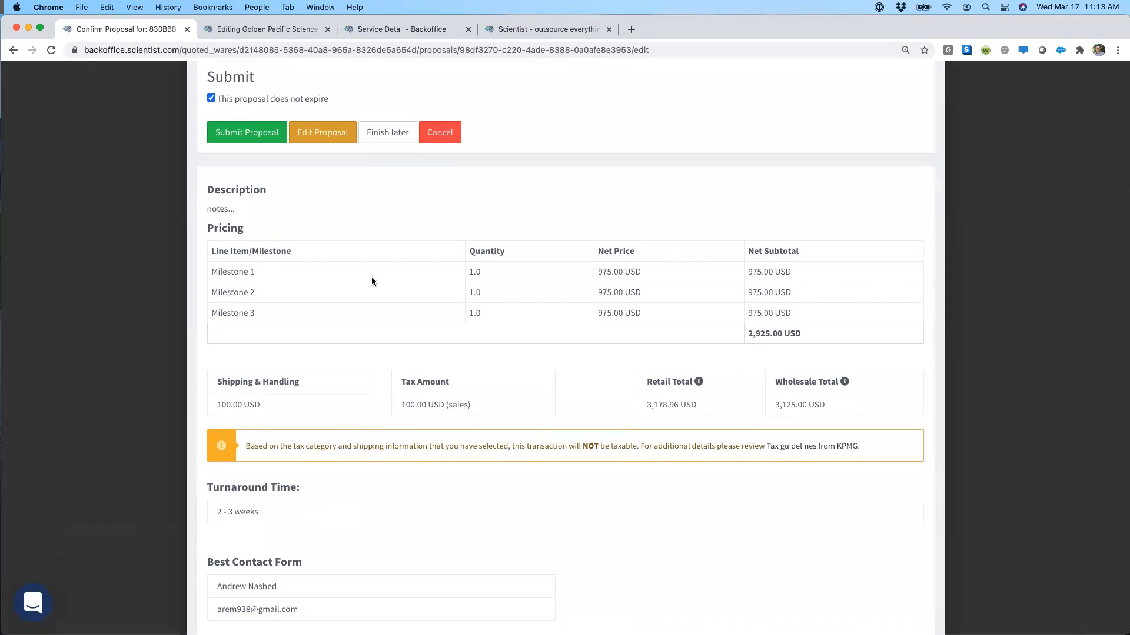
scroll(366, 287, "down", 5)
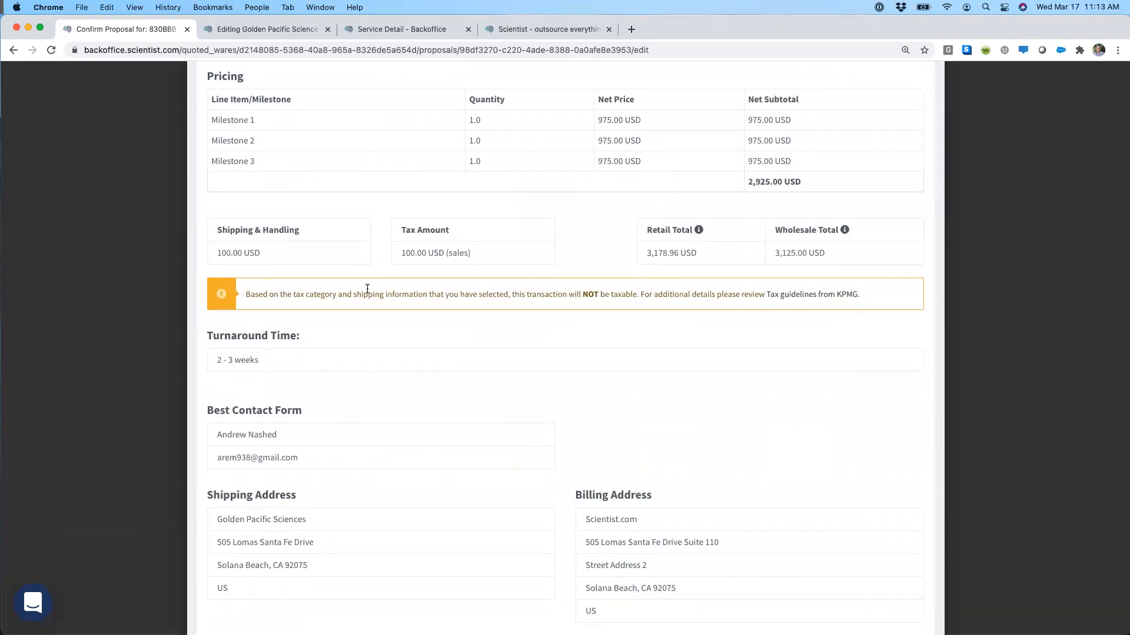
Step: Submit the SOW proposal for the Best Service Ever demo request after checking its details, and return to the request page
scroll(367, 288, "down", 7)
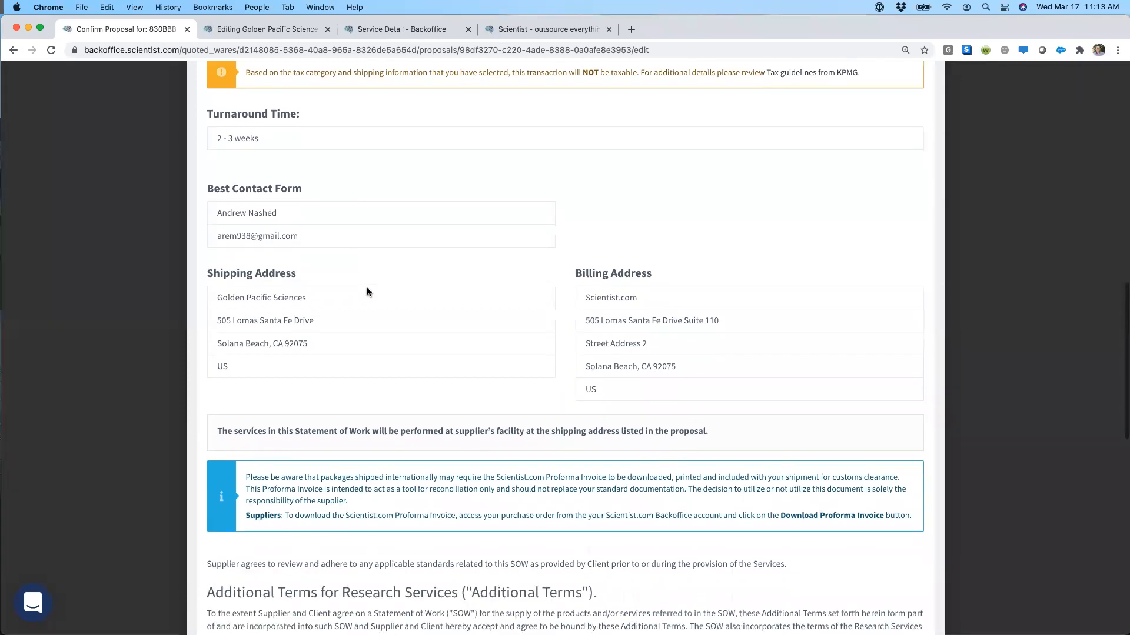
scroll(367, 292, "up", 15)
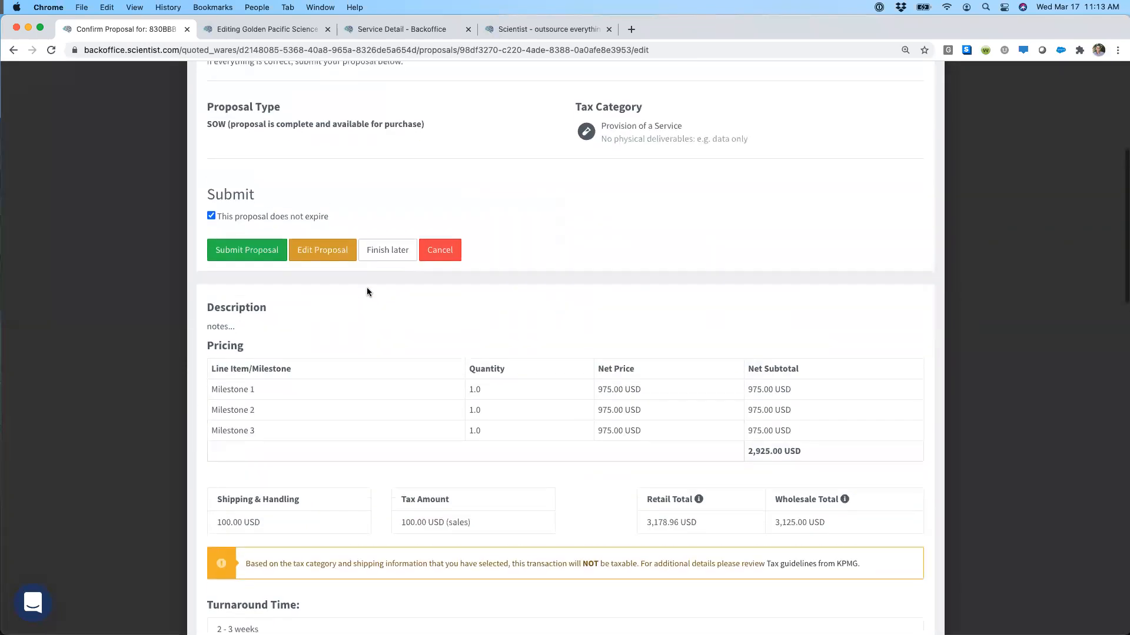
scroll(366, 287, "up", 4)
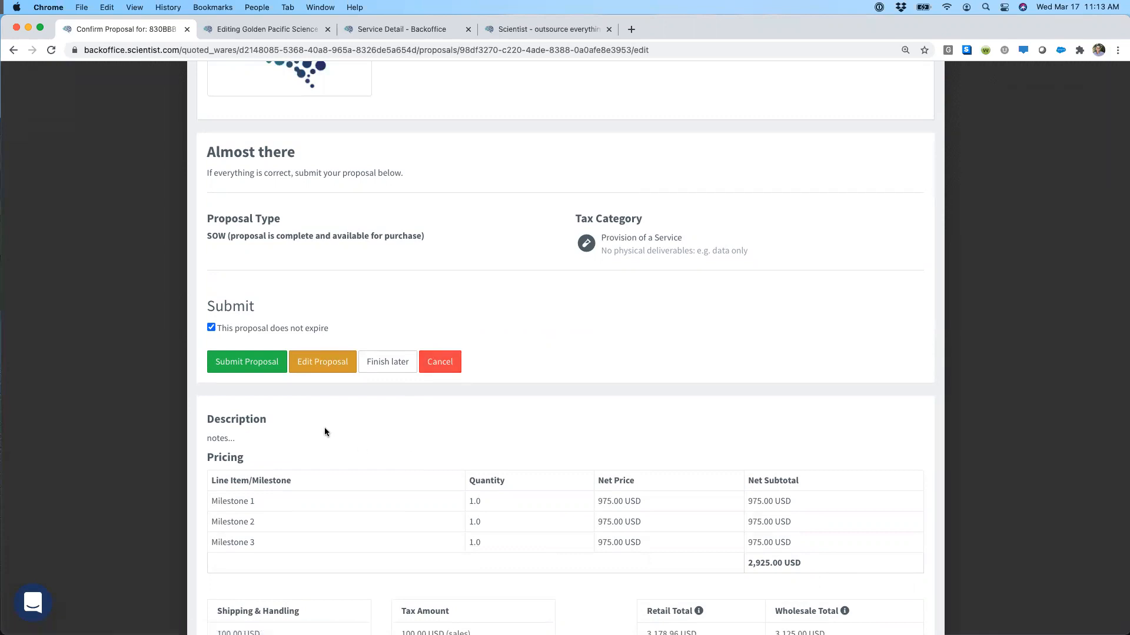
left_click(247, 365)
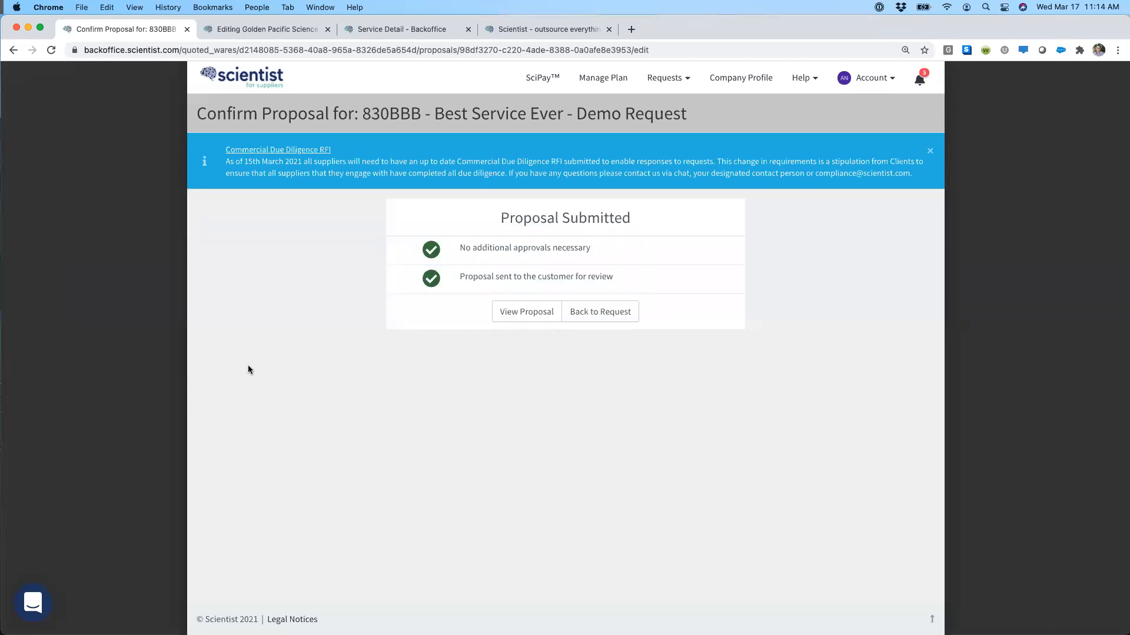
left_click(584, 317)
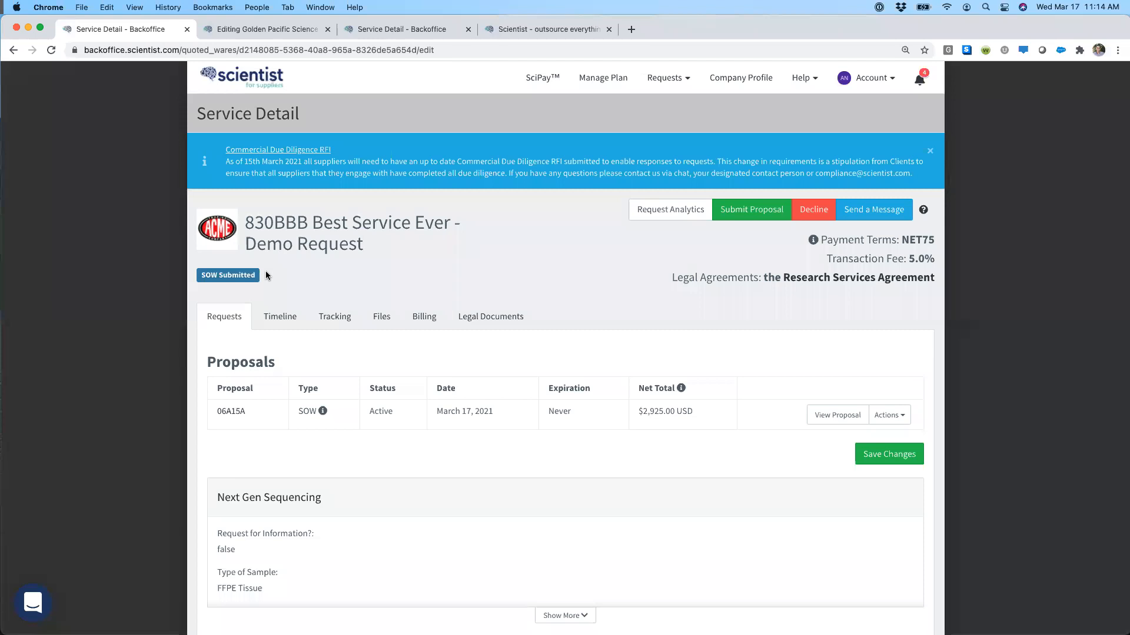
key("ctrl+Right")
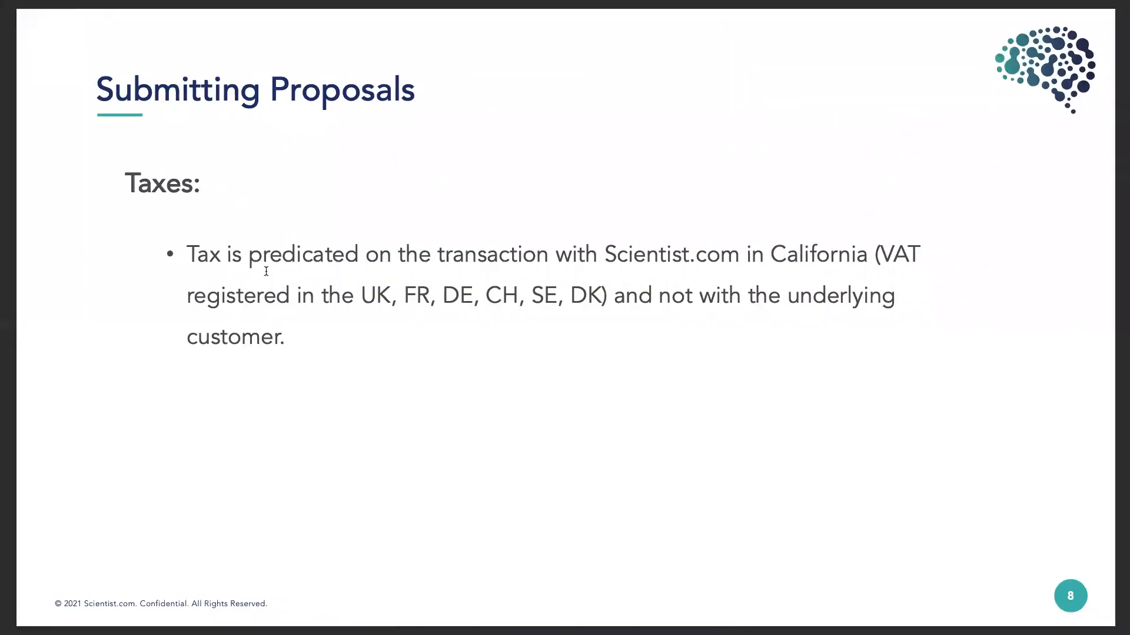
key("Right")
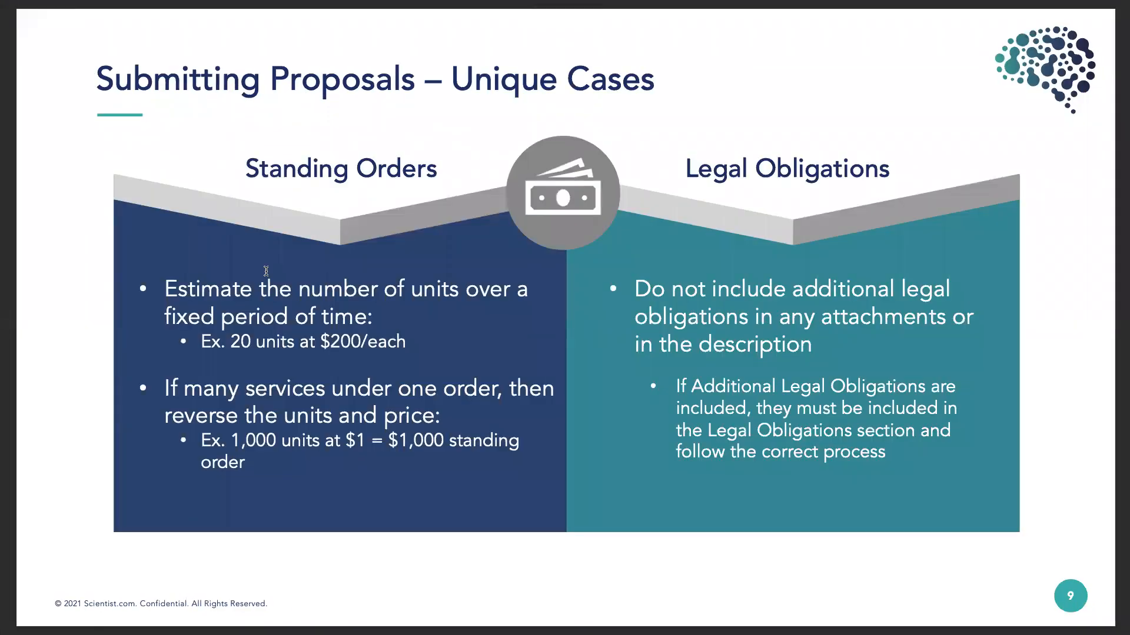